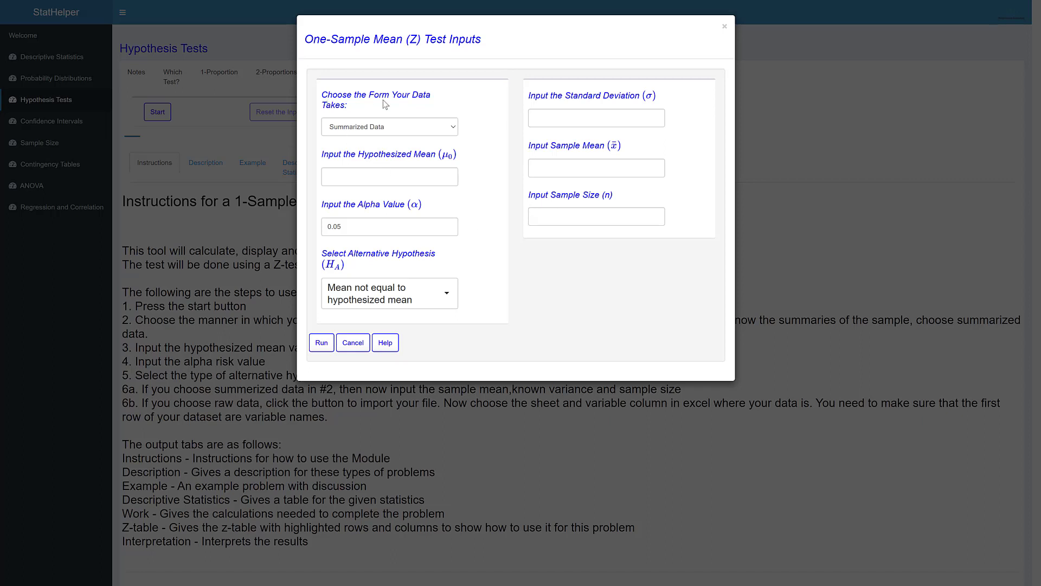
Step: Choose Summarized Data as the data form and set the hypothesized mean to 3.2
{"action": "left_click", "coordinate": [451, 130]}
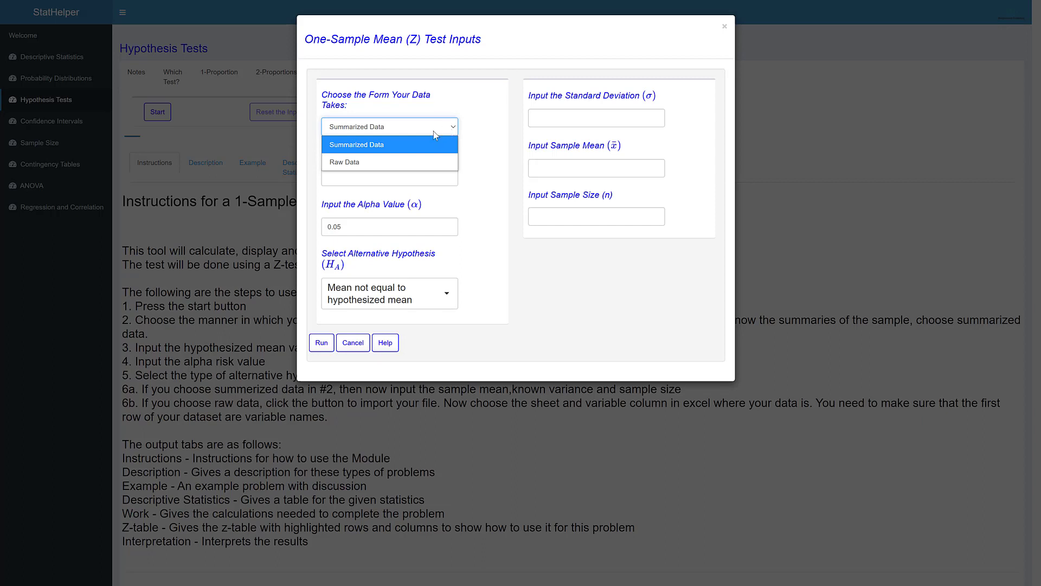
{"action": "left_click", "coordinate": [420, 149]}
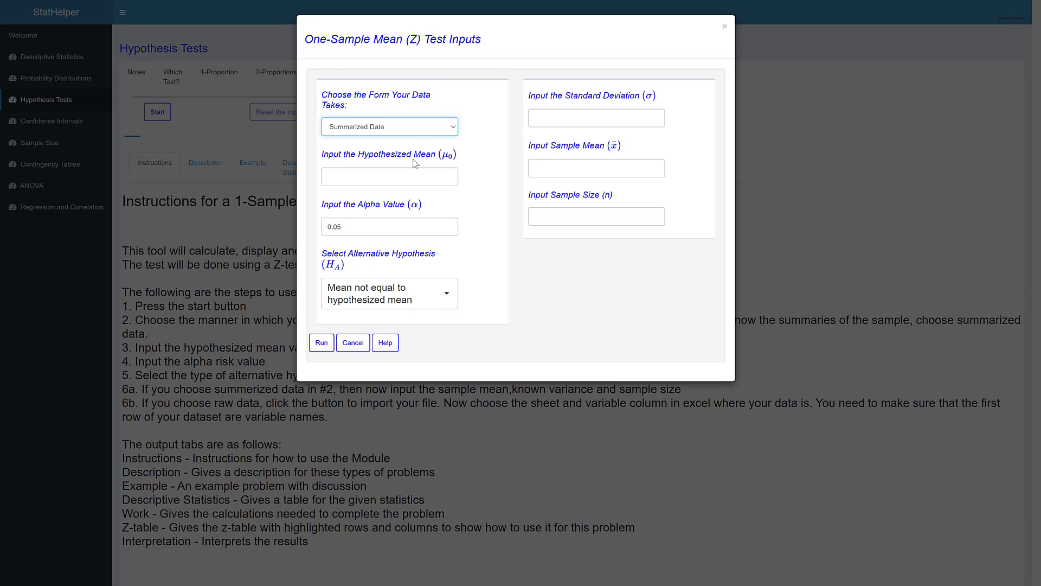
{"action": "left_click", "coordinate": [403, 175]}
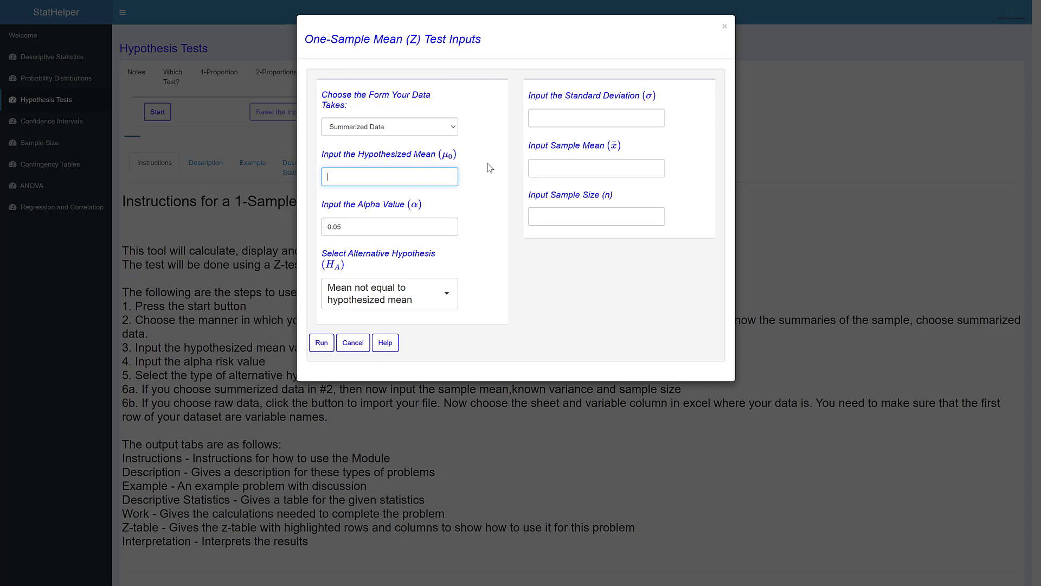
{"action": "type", "text": "3.2"}
Step: Set the alternative hypothesis to Mean less than hypothesized mean
{"action": "left_click", "coordinate": [446, 296]}
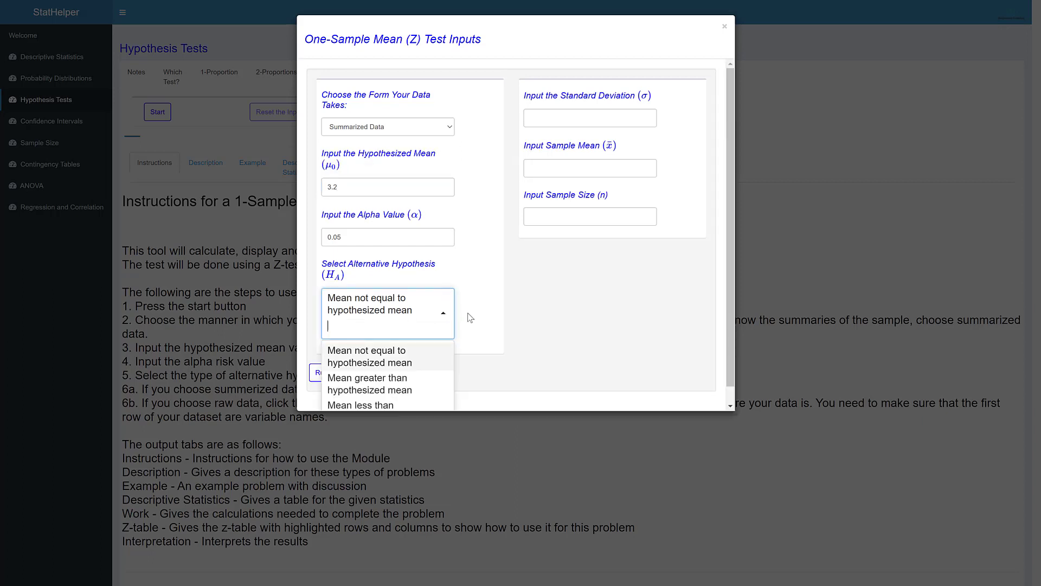
{"action": "scroll", "coordinate": [516, 327], "scroll_direction": "down", "scroll_amount": 1}
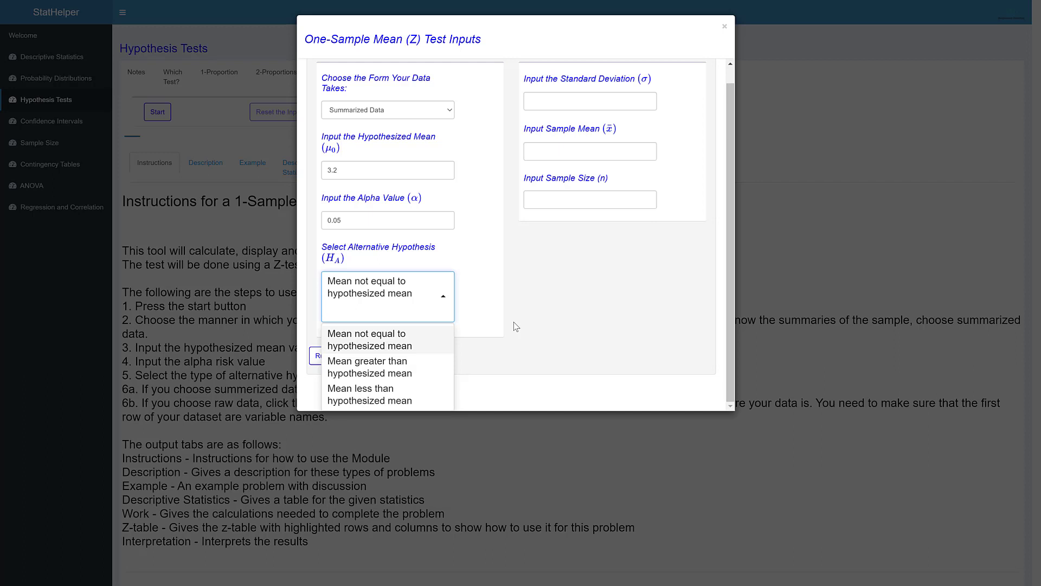
{"action": "left_click", "coordinate": [378, 393]}
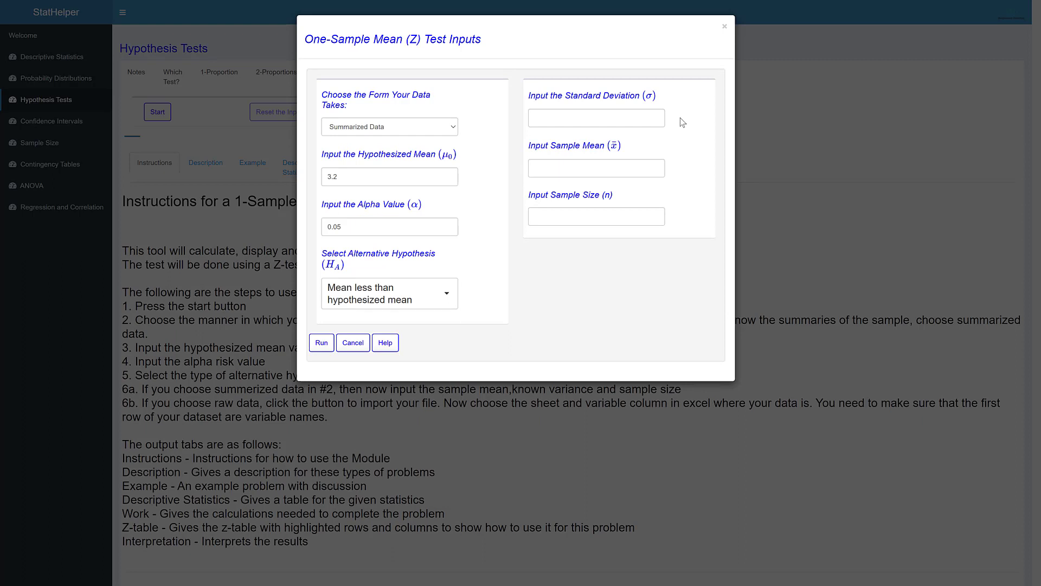
Step: Enter standard deviation 0.34, sample mean 2.95 and sample size 10, and run the one-sample Z test
{"action": "left_click", "coordinate": [646, 121]}
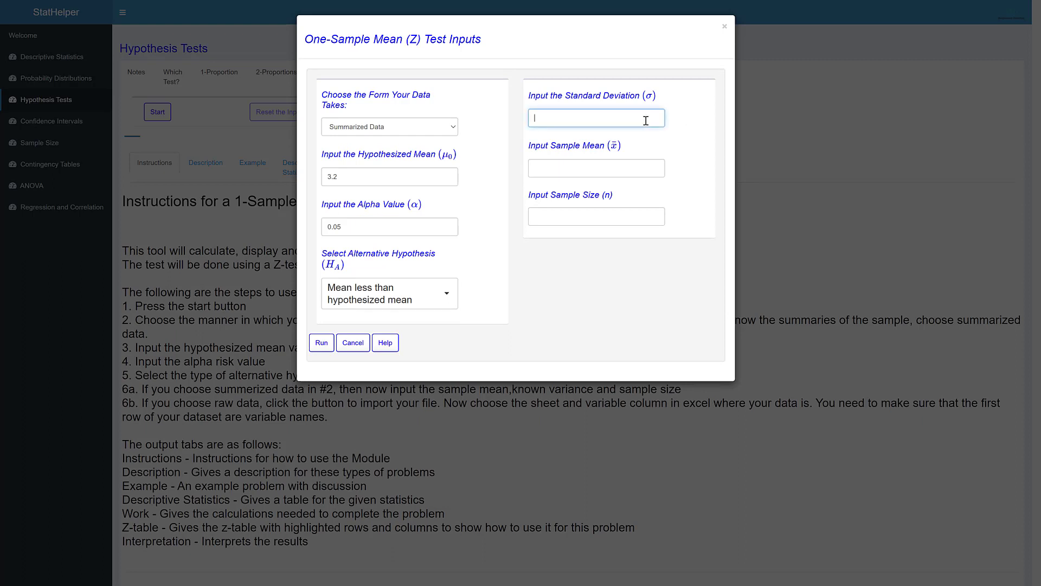
{"action": "type", "text": "0.34"}
{"action": "left_click", "coordinate": [552, 167]}
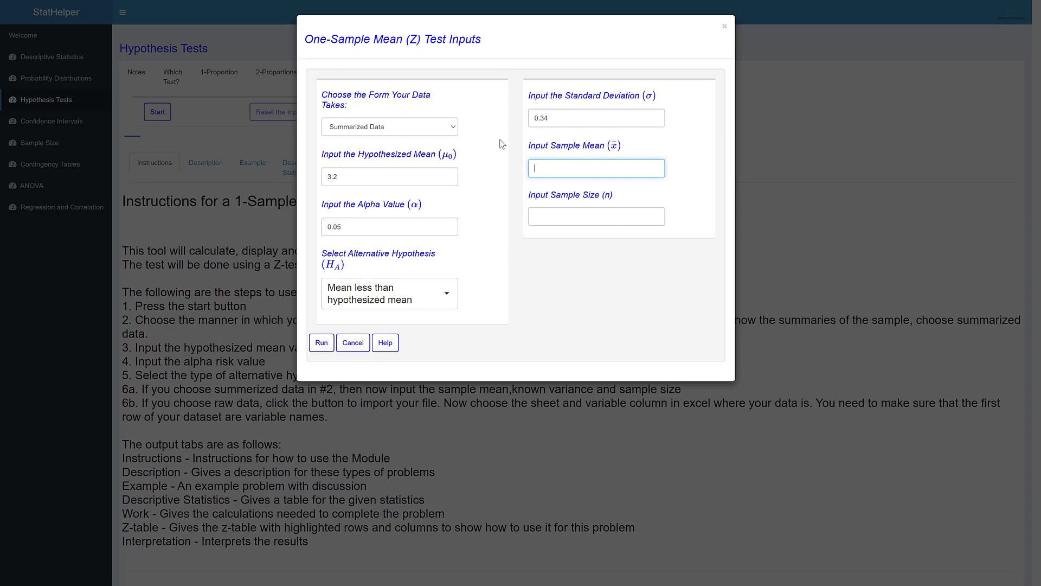
{"action": "type", "text": "2.95"}
{"action": "left_click", "coordinate": [553, 216]}
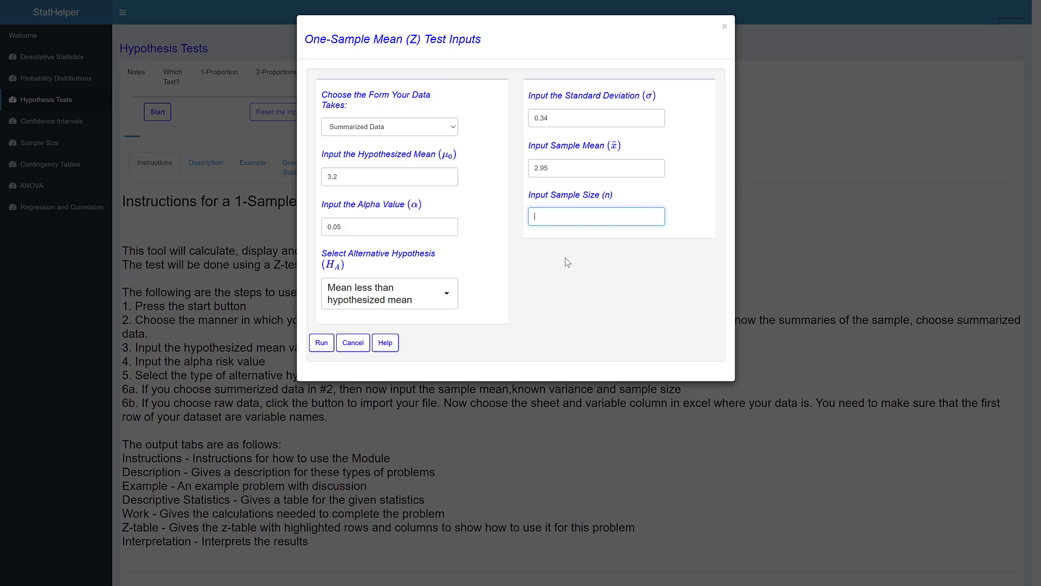
{"action": "type", "text": "10"}
{"action": "left_click", "coordinate": [324, 349]}
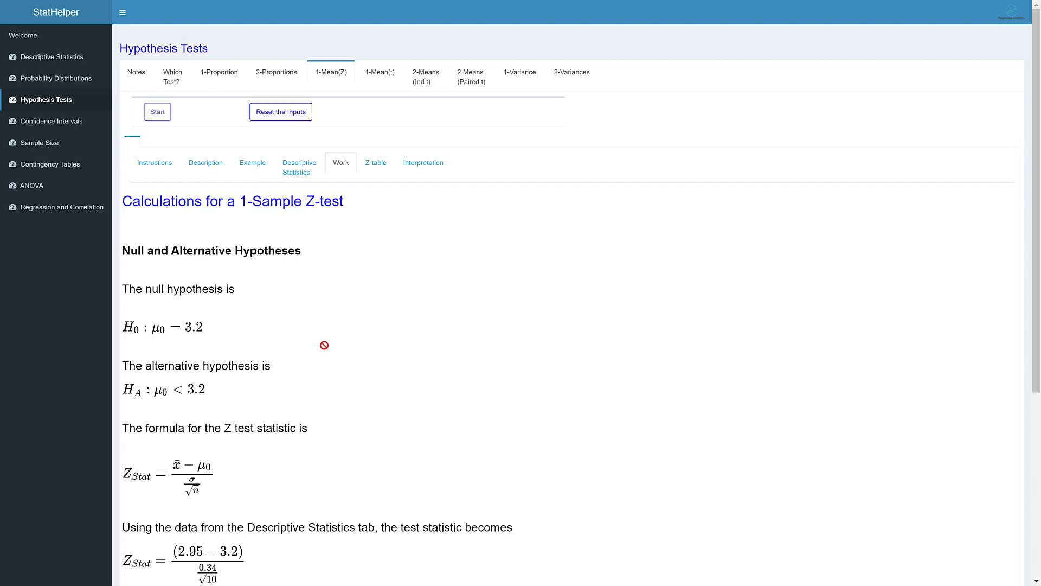
Step: Review the 1-sample mean (Z) test's background pages: the instructions, the description and the full worked example
{"action": "left_click", "coordinate": [153, 170]}
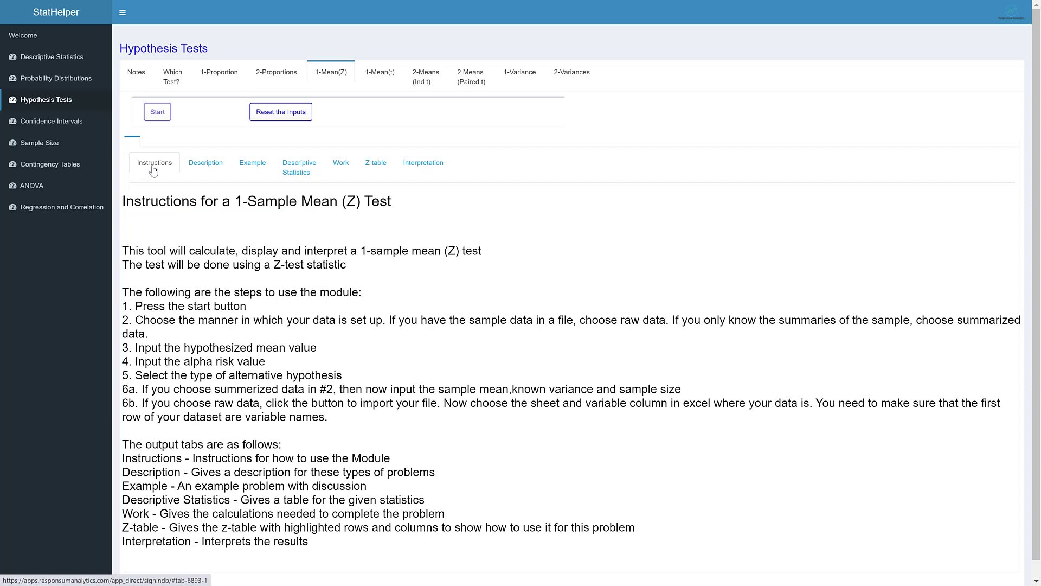
{"action": "left_click", "coordinate": [220, 166]}
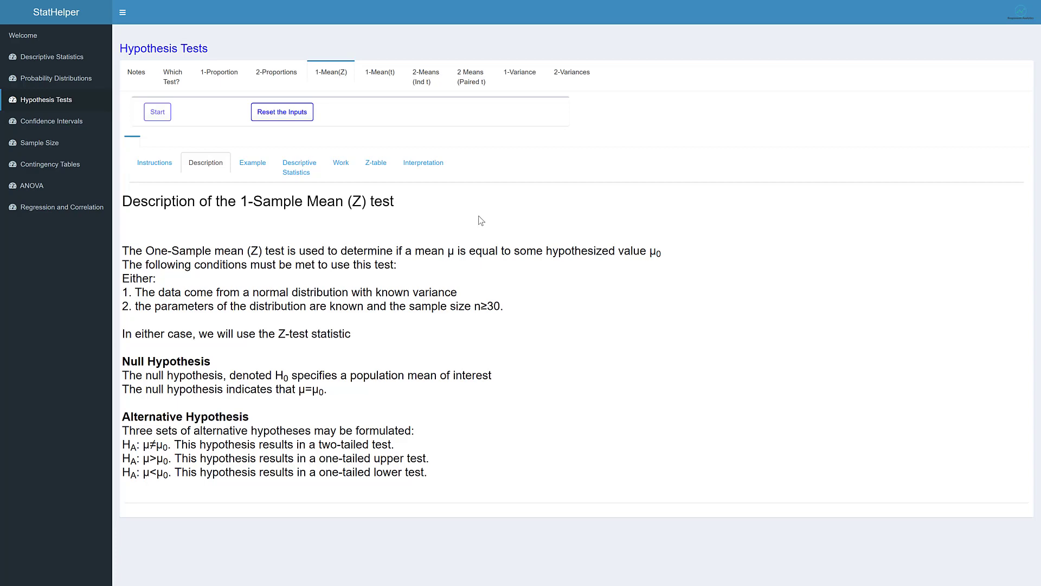
{"action": "left_click", "coordinate": [252, 164]}
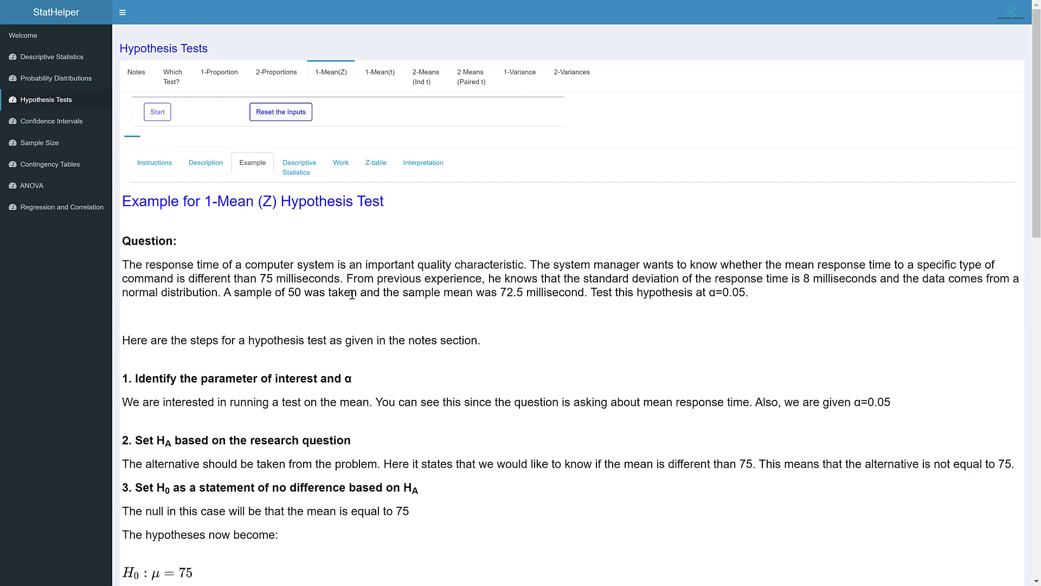
{"action": "scroll", "coordinate": [352, 294], "scroll_direction": "down", "scroll_amount": 7}
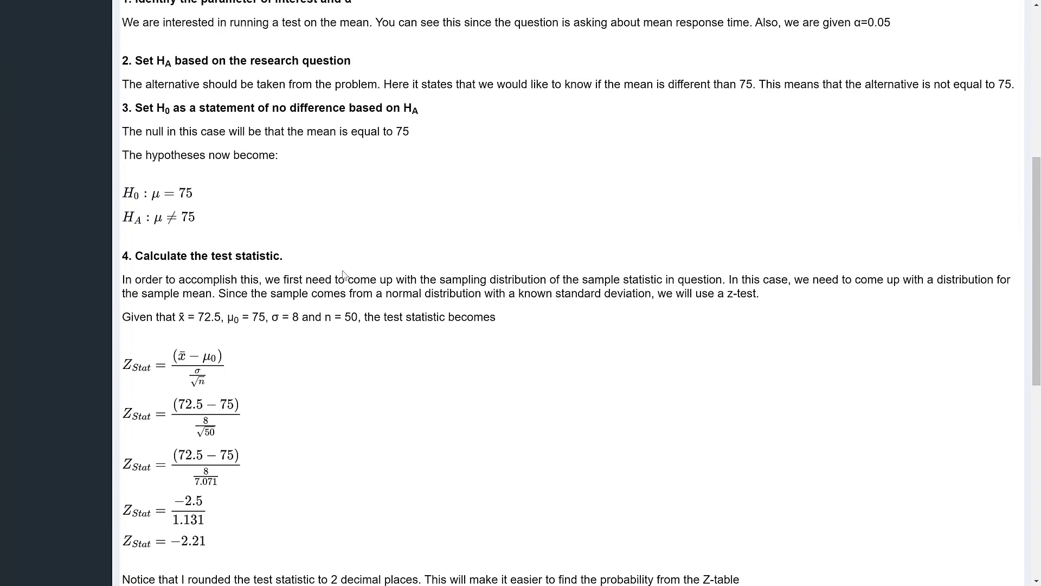
{"action": "scroll", "coordinate": [343, 275], "scroll_direction": "down", "scroll_amount": 9}
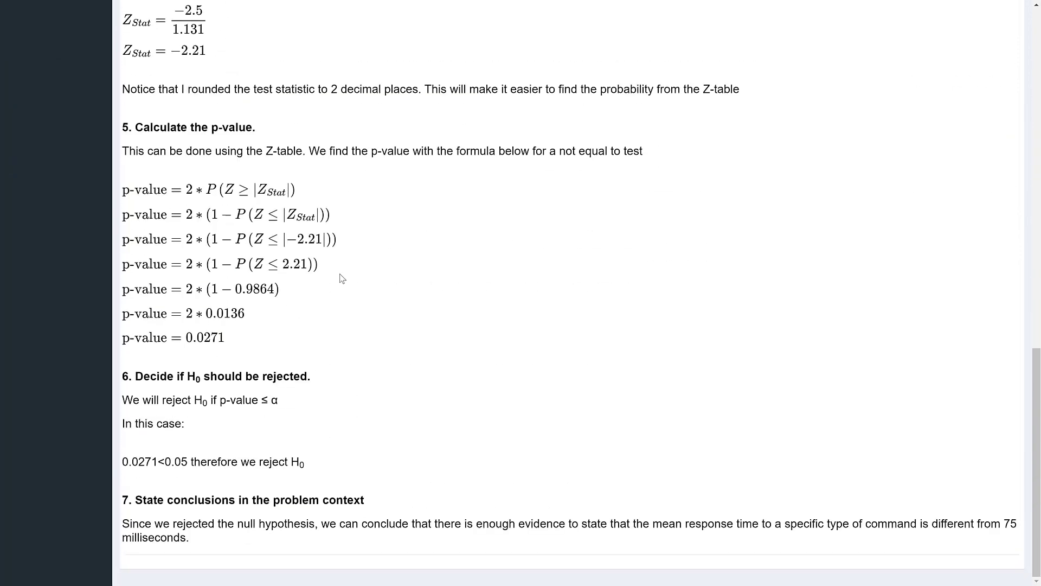
{"action": "scroll", "coordinate": [342, 278], "scroll_direction": "up", "scroll_amount": 10}
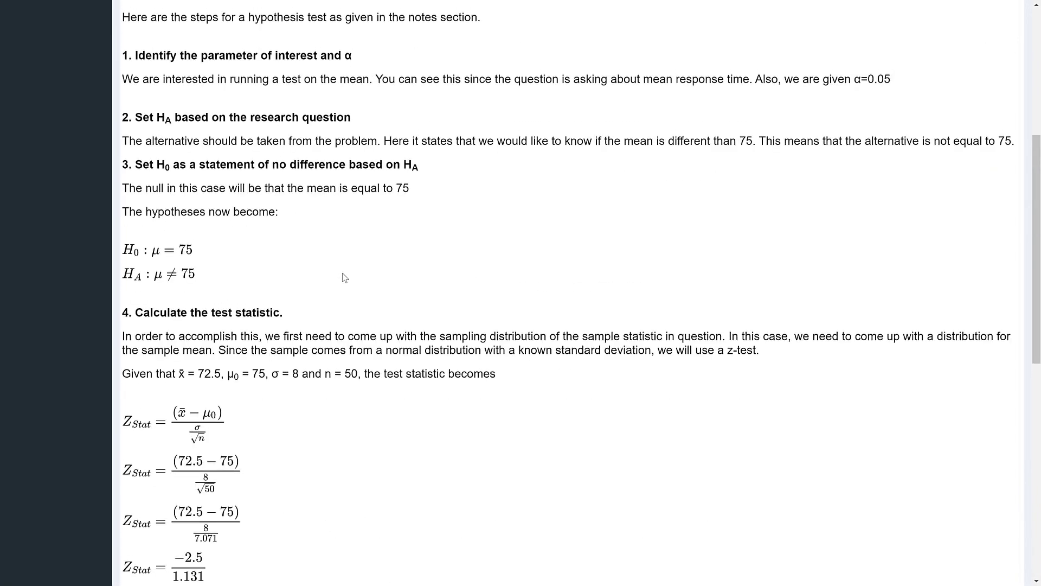
{"action": "scroll", "coordinate": [345, 278], "scroll_direction": "up", "scroll_amount": 6}
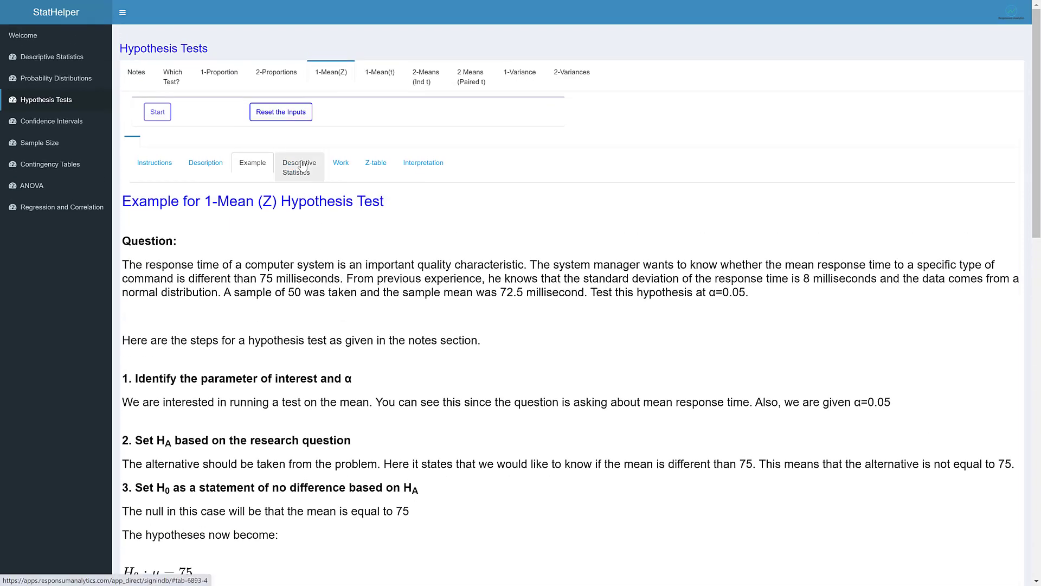
Step: Review the descriptive statistics and the worked calculations, from the hypotheses down to the p-value and critical point
{"action": "left_click", "coordinate": [302, 166]}
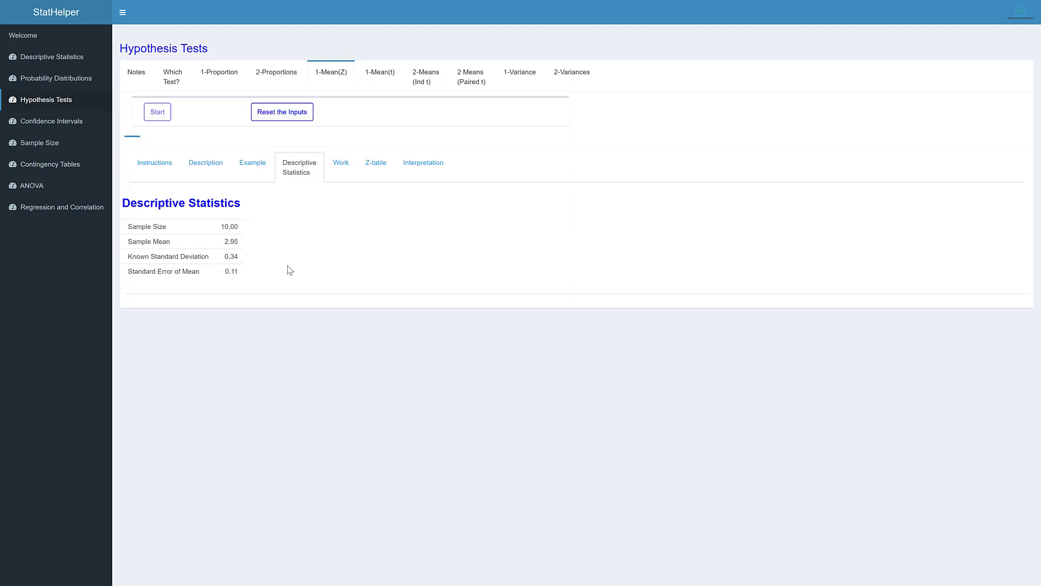
{"action": "left_click", "coordinate": [340, 164]}
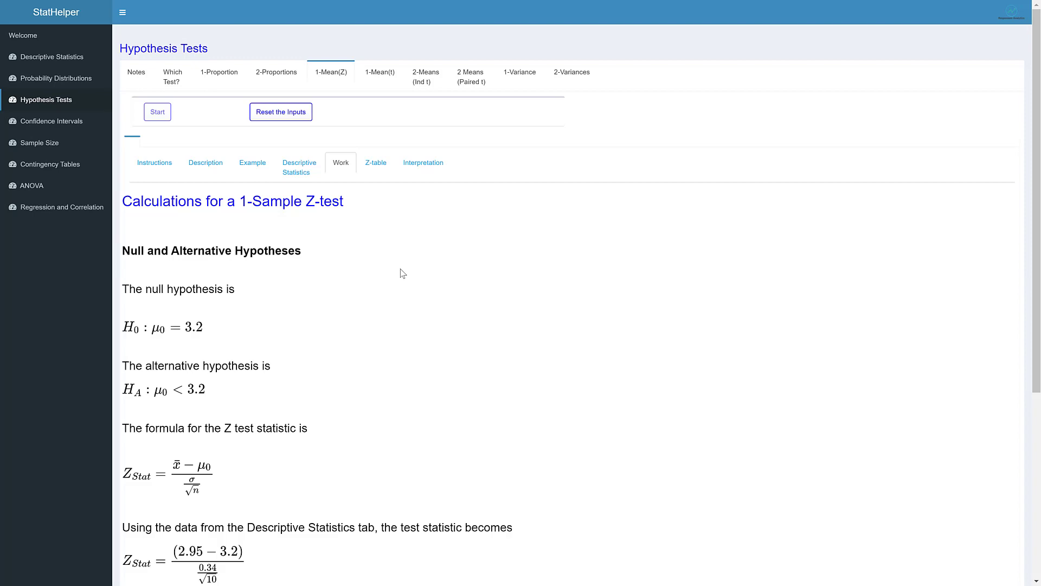
{"action": "scroll", "coordinate": [402, 273], "scroll_direction": "down", "scroll_amount": 5}
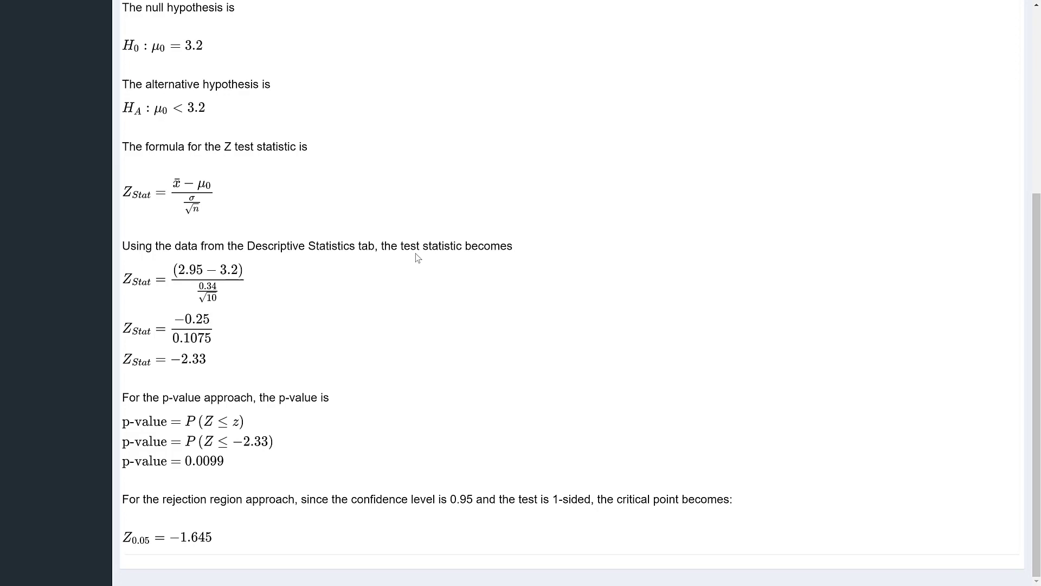
{"action": "scroll", "coordinate": [415, 252], "scroll_direction": "up", "scroll_amount": 2}
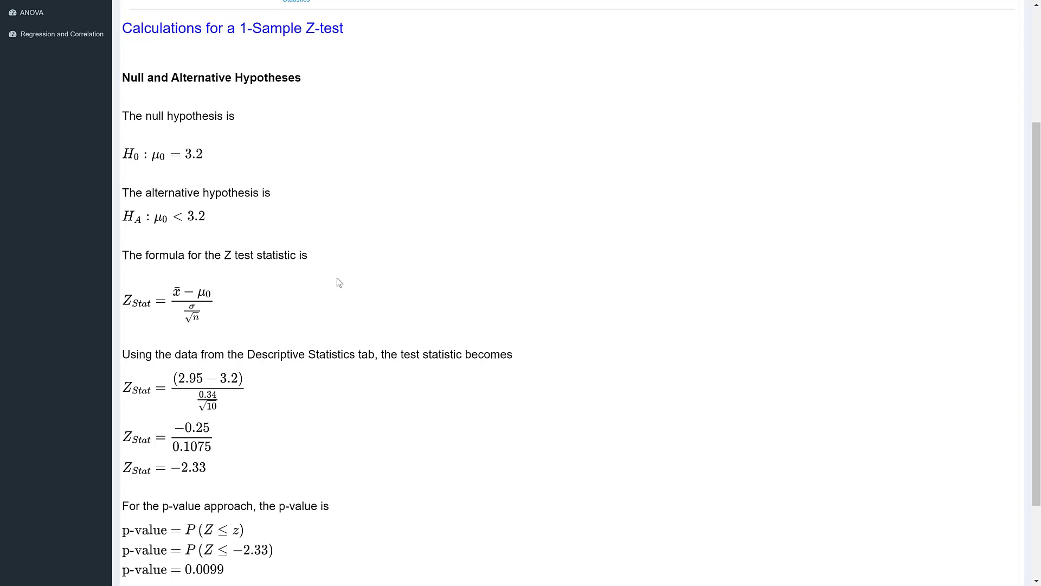
{"action": "scroll", "coordinate": [337, 281], "scroll_direction": "down", "scroll_amount": 2}
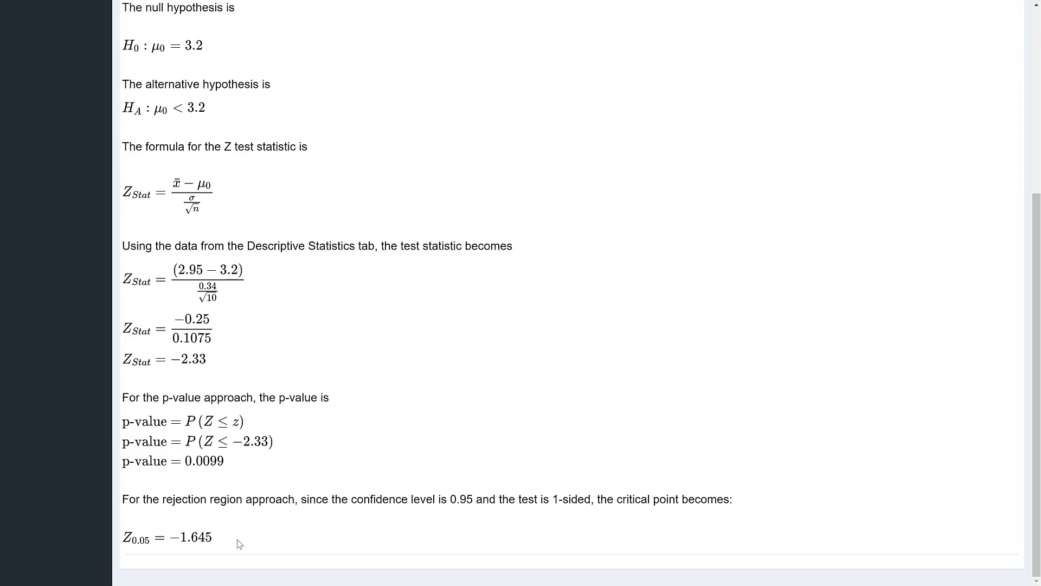
{"action": "scroll", "coordinate": [240, 543], "scroll_direction": "up", "scroll_amount": 5}
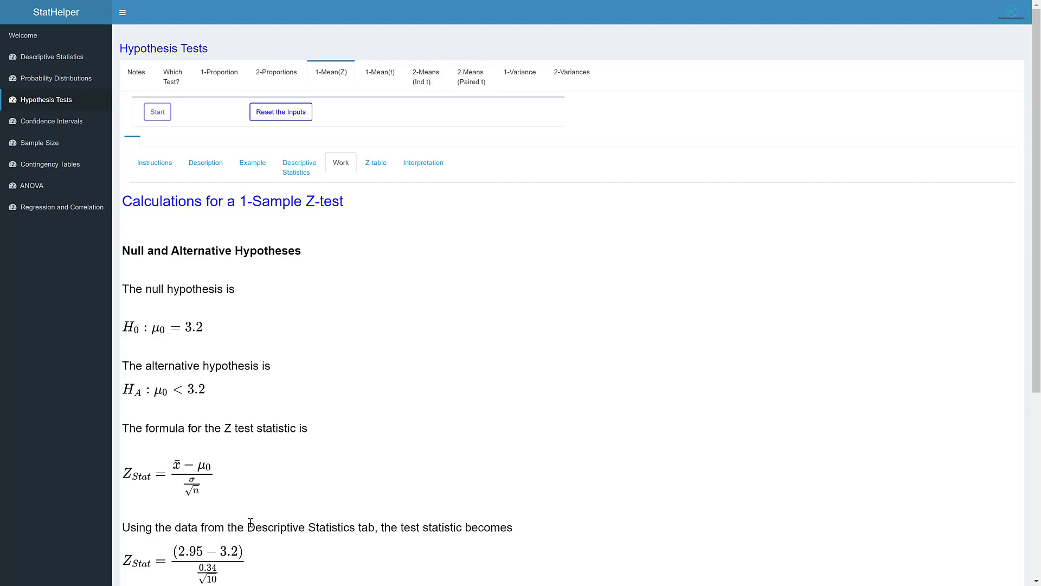
Step: Switch the Z-table's decision method to Rejection Region Method and examine the highlighted critical value row and column
{"action": "left_click", "coordinate": [379, 171]}
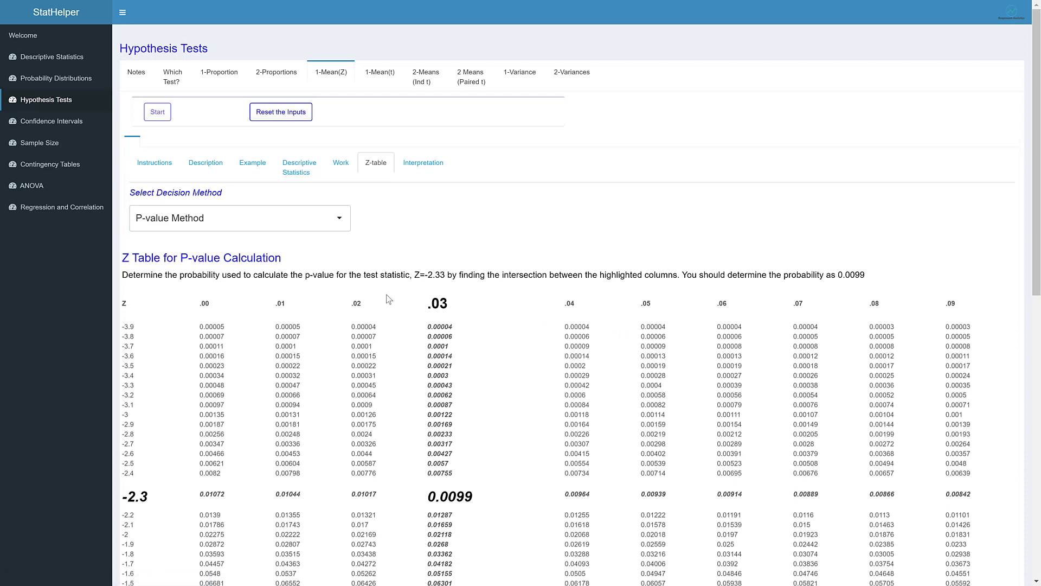
{"action": "left_click", "coordinate": [336, 221]}
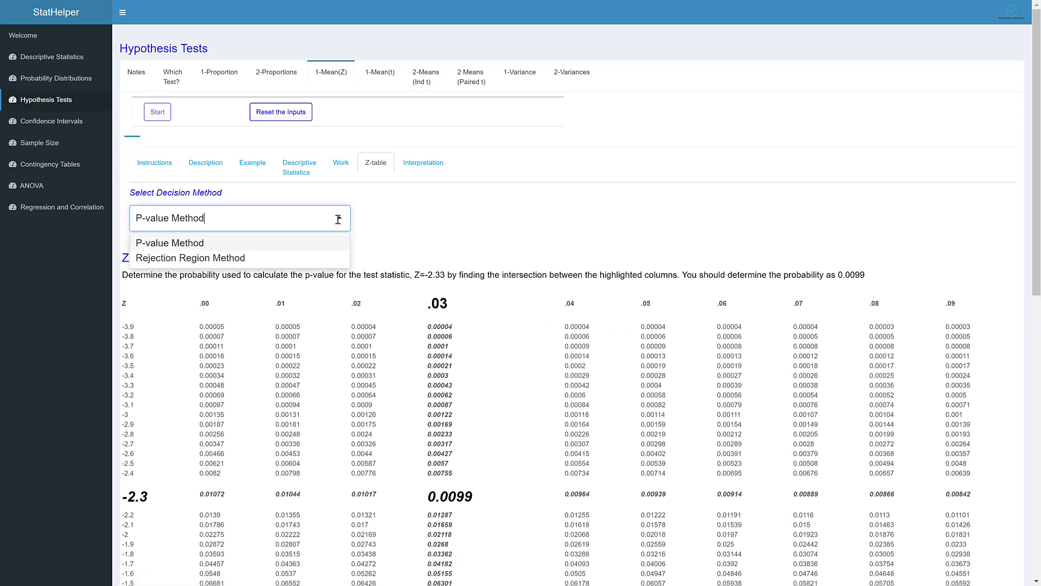
{"action": "left_click", "coordinate": [340, 213]}
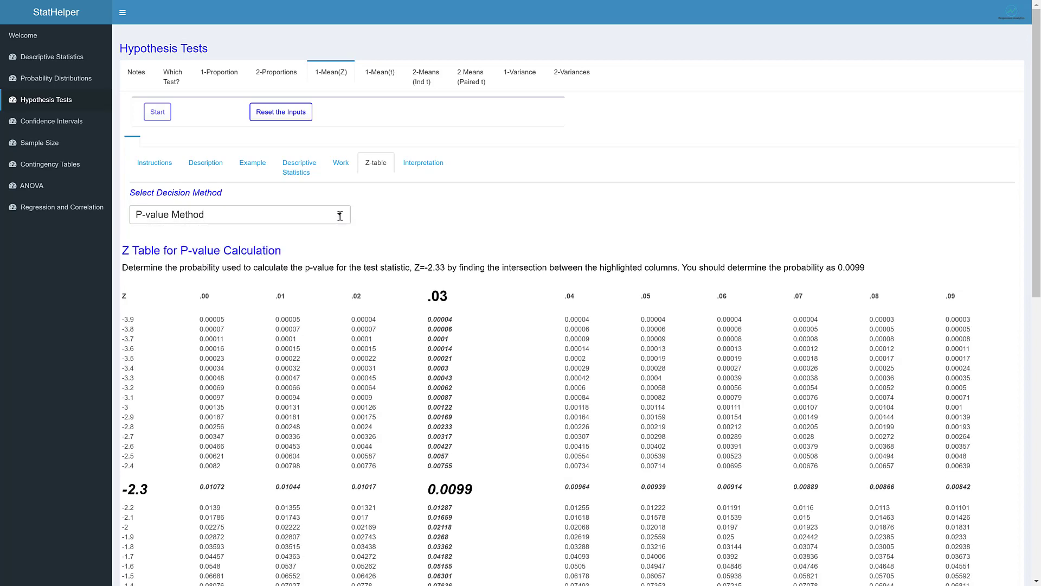
{"action": "left_click", "coordinate": [340, 214]}
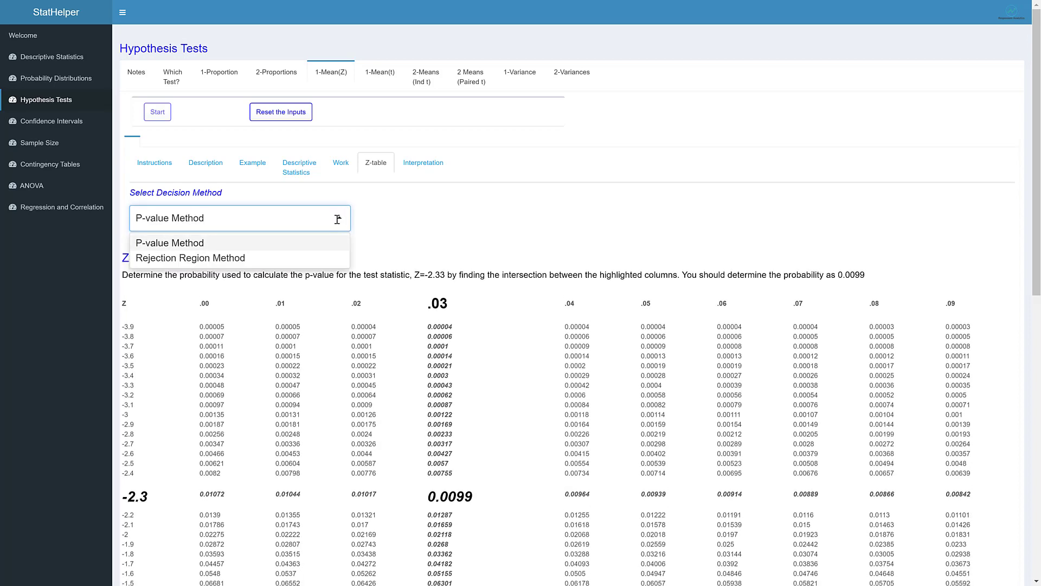
{"action": "left_click", "coordinate": [322, 257]}
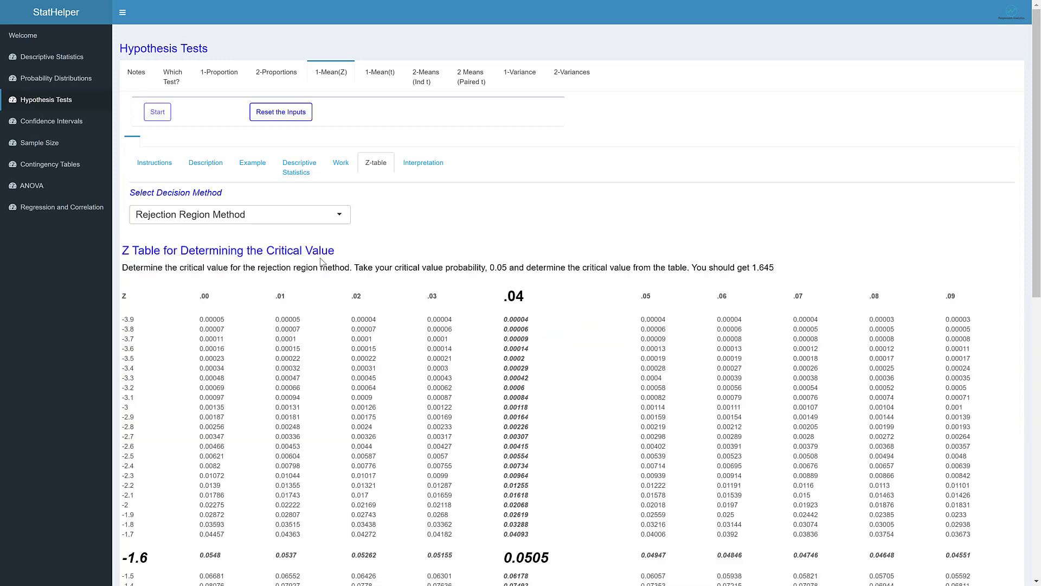
{"action": "scroll", "coordinate": [365, 272], "scroll_direction": "down", "scroll_amount": 3}
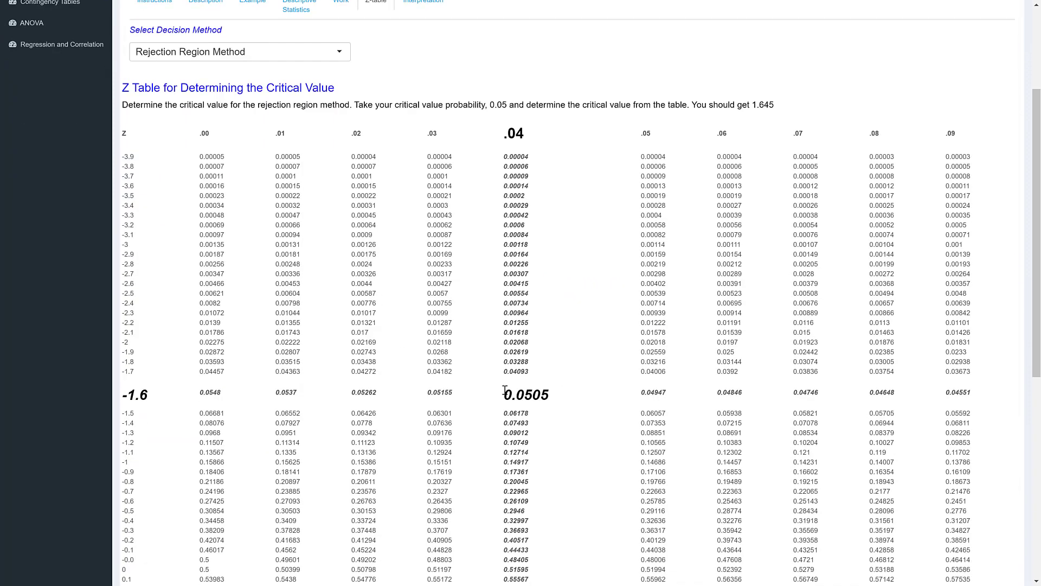
{"action": "scroll", "coordinate": [464, 339], "scroll_direction": "up", "scroll_amount": 1}
{"action": "scroll", "coordinate": [463, 339], "scroll_direction": "up", "scroll_amount": 3}
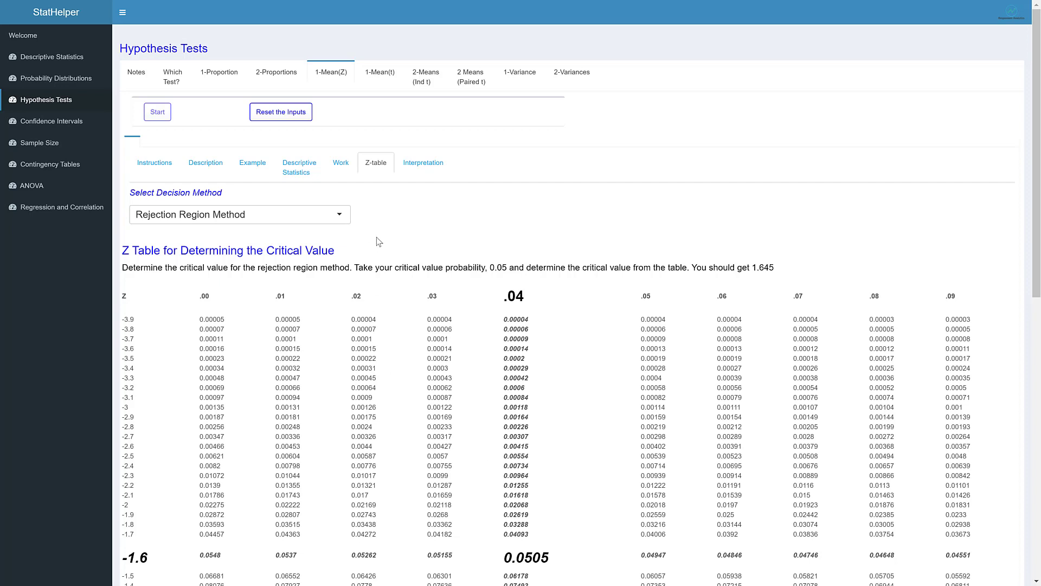
Step: Read the test's interpretation for both decision rules, checking it against the p-value and critical point in the calculations
{"action": "left_click", "coordinate": [423, 164]}
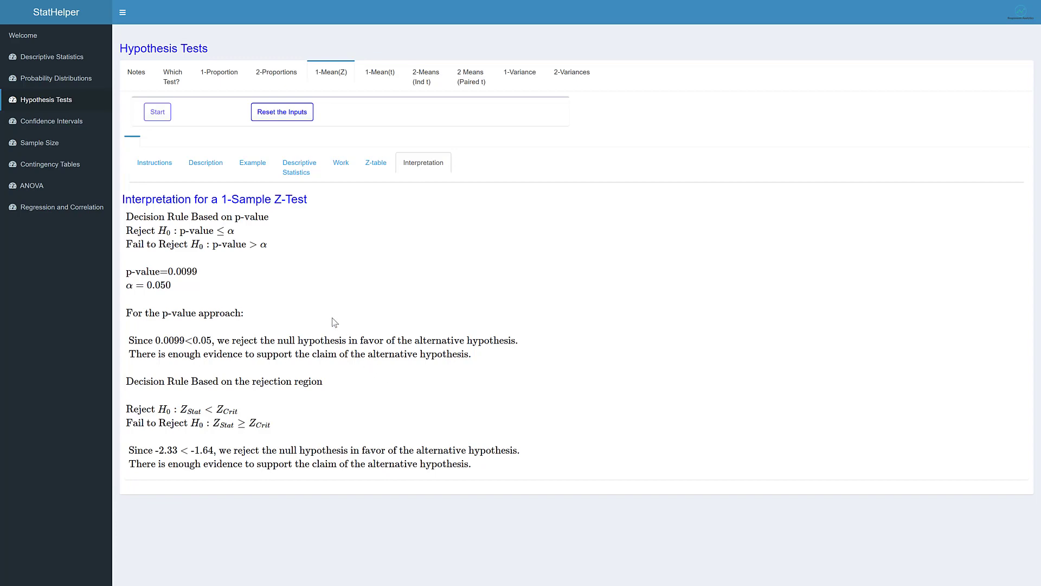
{"action": "left_click", "coordinate": [342, 166]}
{"action": "scroll", "coordinate": [364, 287], "scroll_direction": "down", "scroll_amount": 5}
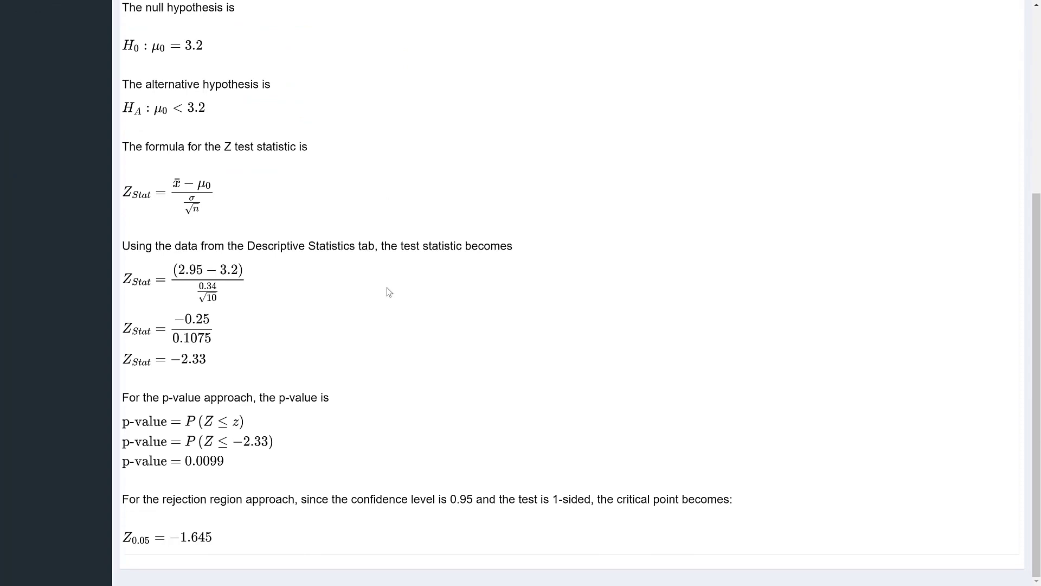
{"action": "scroll", "coordinate": [386, 288], "scroll_direction": "up", "scroll_amount": 5}
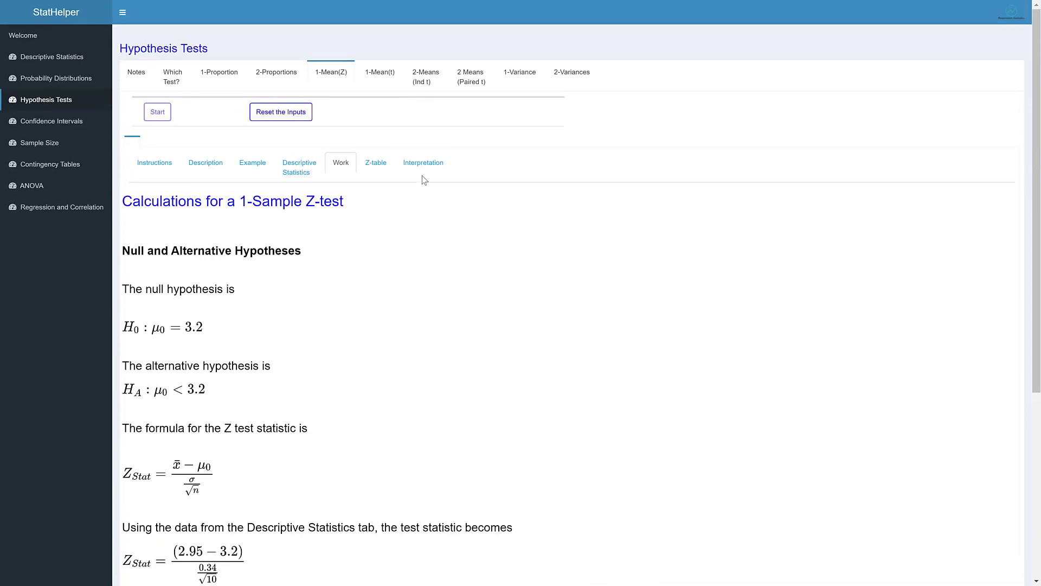
{"action": "left_click", "coordinate": [424, 166]}
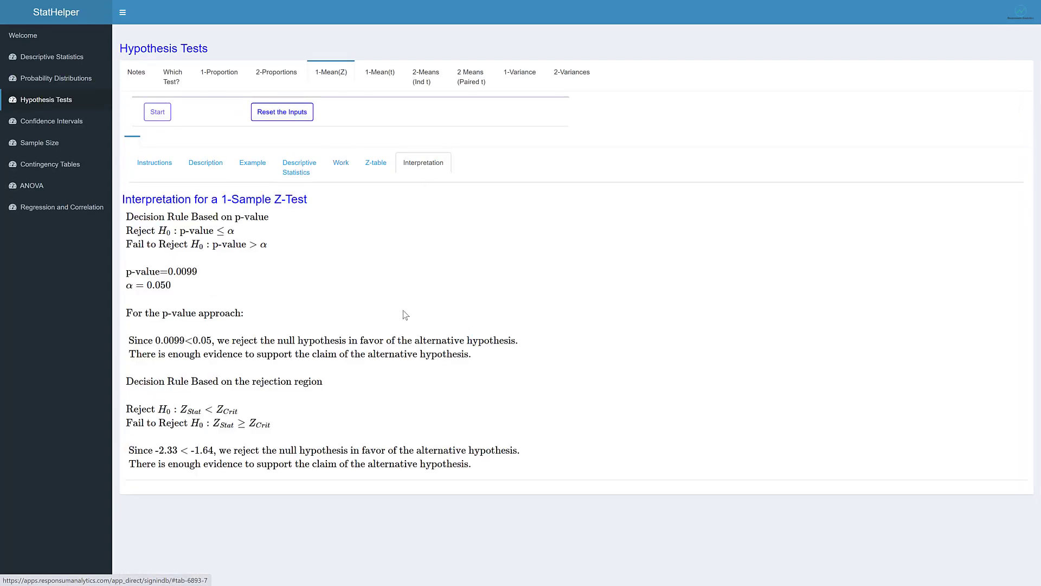